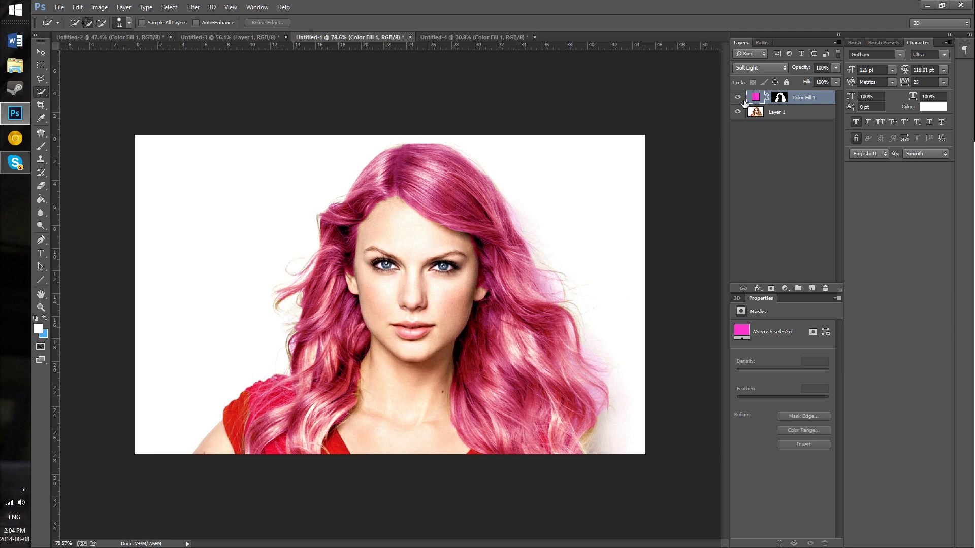
- Toggle Color Fill 1 off and on in Untitled-1 (pink) and Untitled-4 (red), then bring up Untitled-3
left_click(743, 100)
left_click(741, 100)
left_click(450, 38)
left_click(736, 101)
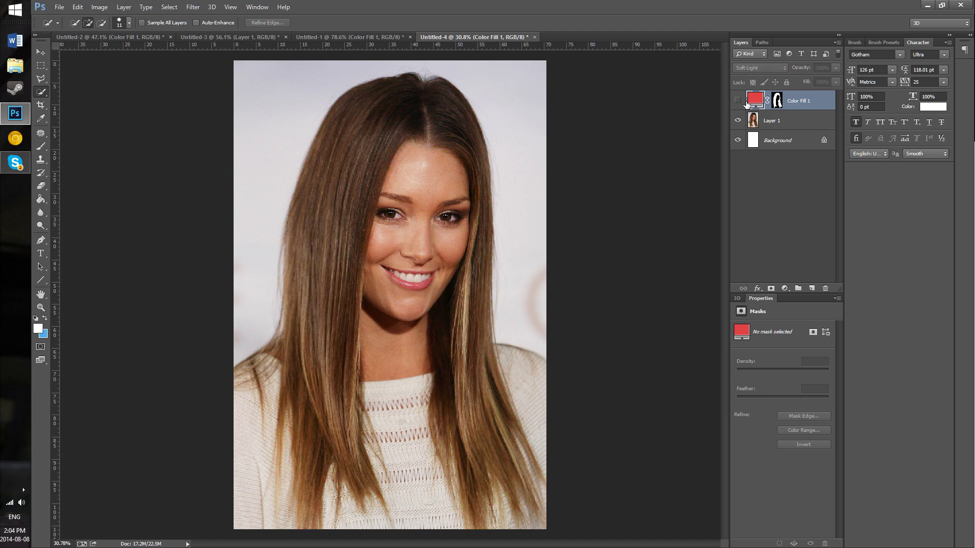
left_click(736, 101)
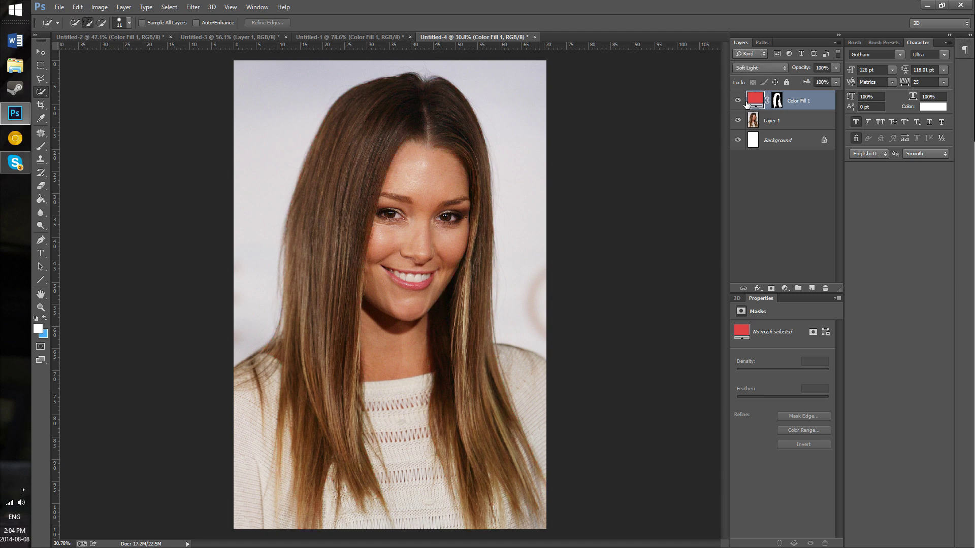
left_click(245, 39)
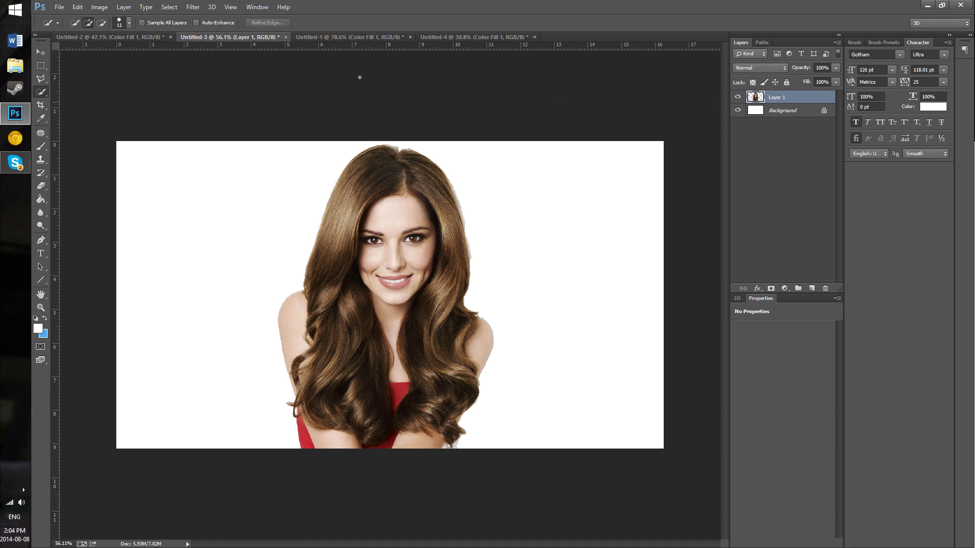
- Pick the Quick Selection Tool at 29 px and paint a selection over the hair
right_click(41, 93)
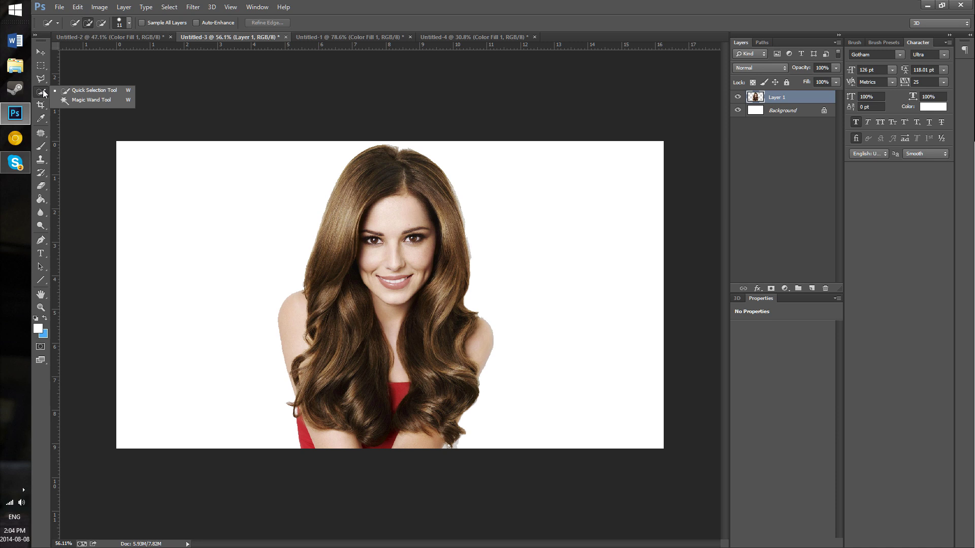
left_click(78, 92)
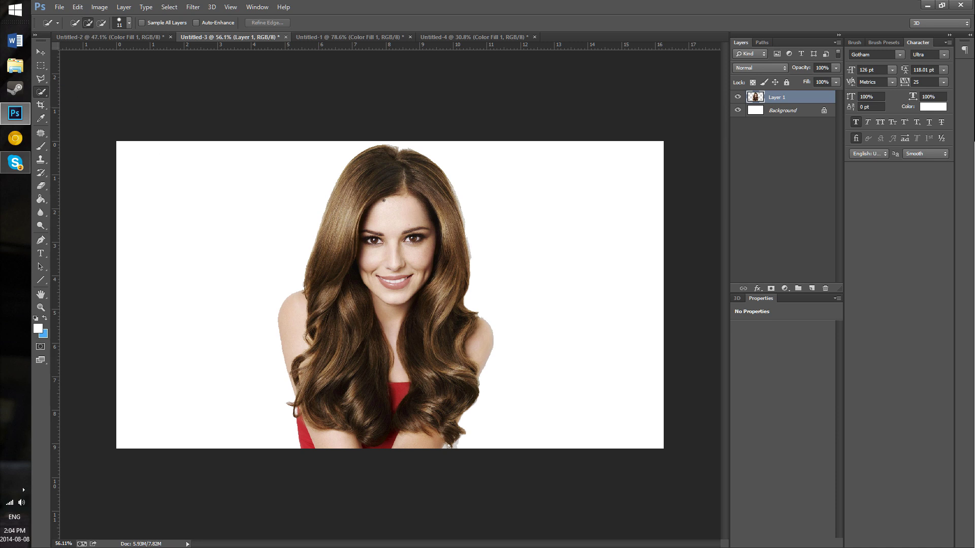
left_click(129, 24)
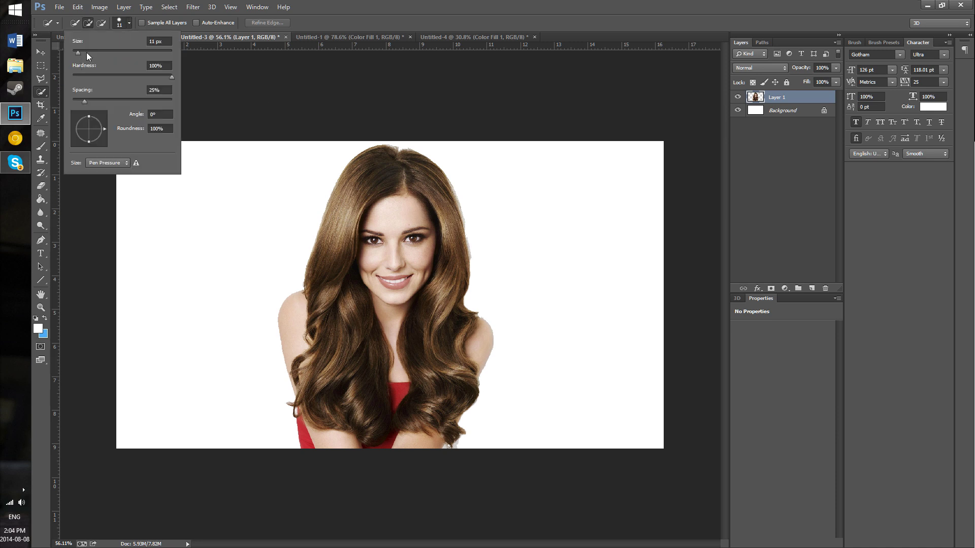
left_click_drag(86, 53, 102, 53)
left_click(356, 190)
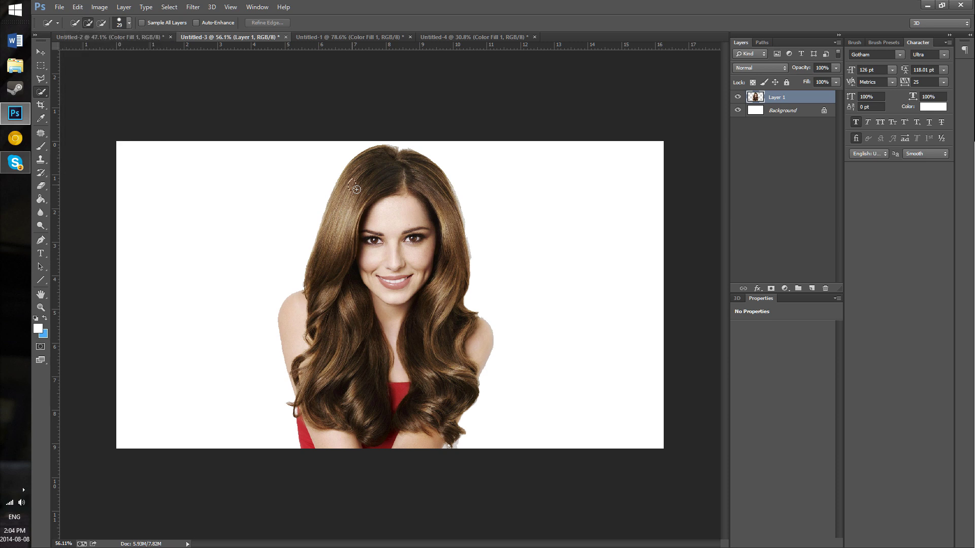
mouse_move(357, 189)
left_mouse_down()
mouse_move(333, 254)
mouse_move(335, 293)
mouse_move(361, 325)
mouse_move(377, 411)
mouse_move(376, 401)
mouse_move(457, 394)
left_mouse_up()
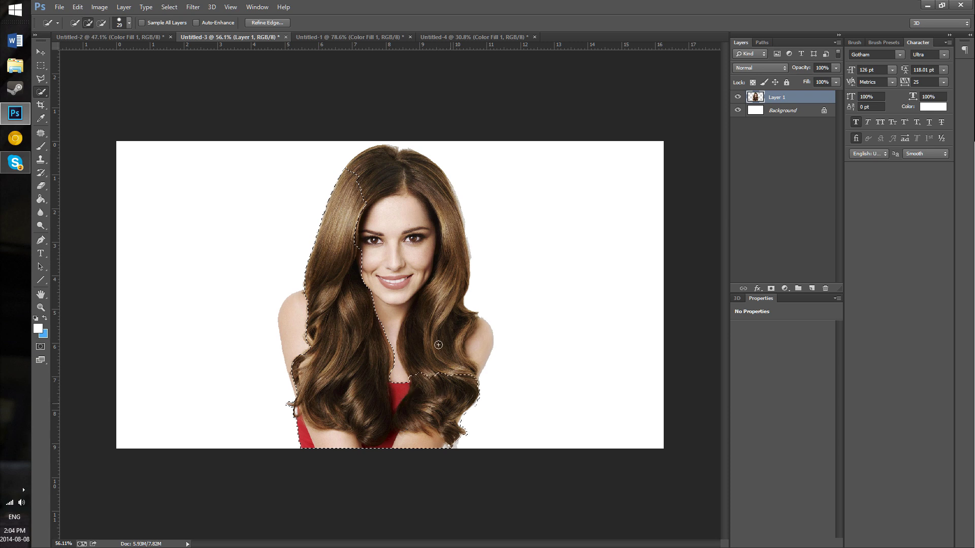
mouse_move(438, 344)
left_mouse_down()
mouse_move(455, 257)
mouse_move(444, 287)
mouse_move(428, 280)
left_mouse_up()
- Subtract the face, forehead, neck, red top and shoulder from the hair selection
mouse_move(391, 248)
left_mouse_down()
mouse_move(381, 206)
mouse_move(402, 265)
mouse_move(384, 221)
mouse_move(369, 257)
mouse_move(395, 323)
left_mouse_up()
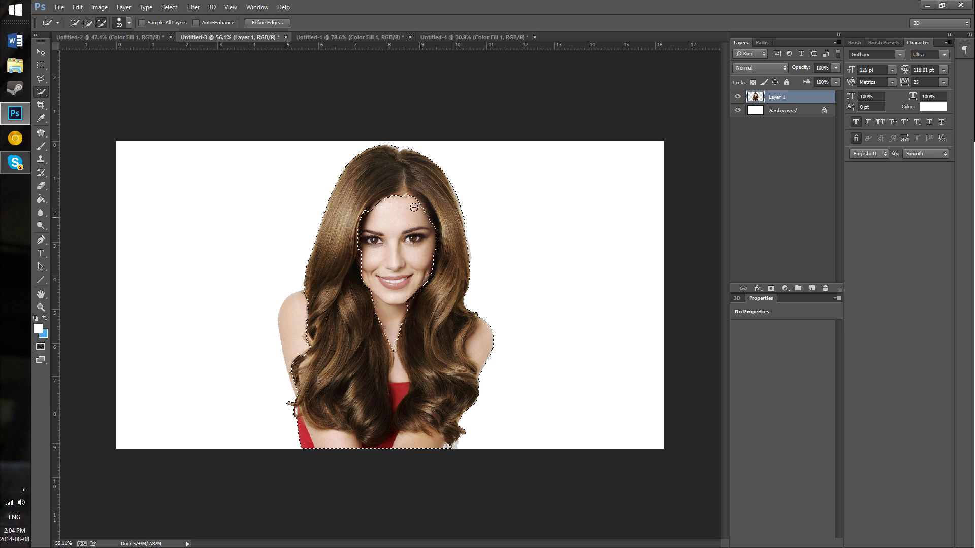
mouse_move(414, 207)
left_mouse_down()
mouse_move(383, 213)
mouse_move(395, 203)
mouse_move(417, 219)
mouse_move(399, 284)
mouse_move(401, 406)
left_mouse_up()
mouse_move(499, 314)
left_mouse_down()
mouse_move(419, 447)
mouse_move(381, 459)
mouse_move(298, 440)
left_mouse_up()
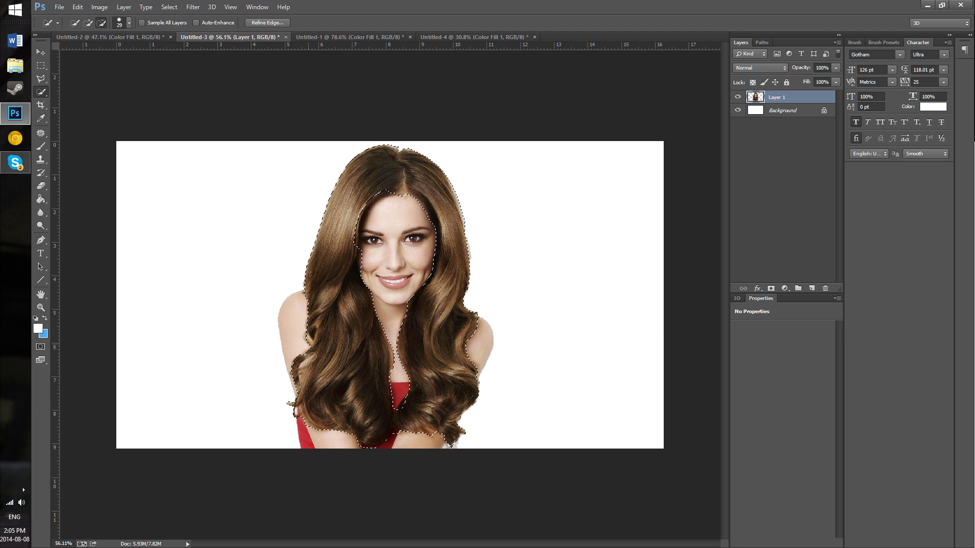
scroll(381, 369, "up", 4)
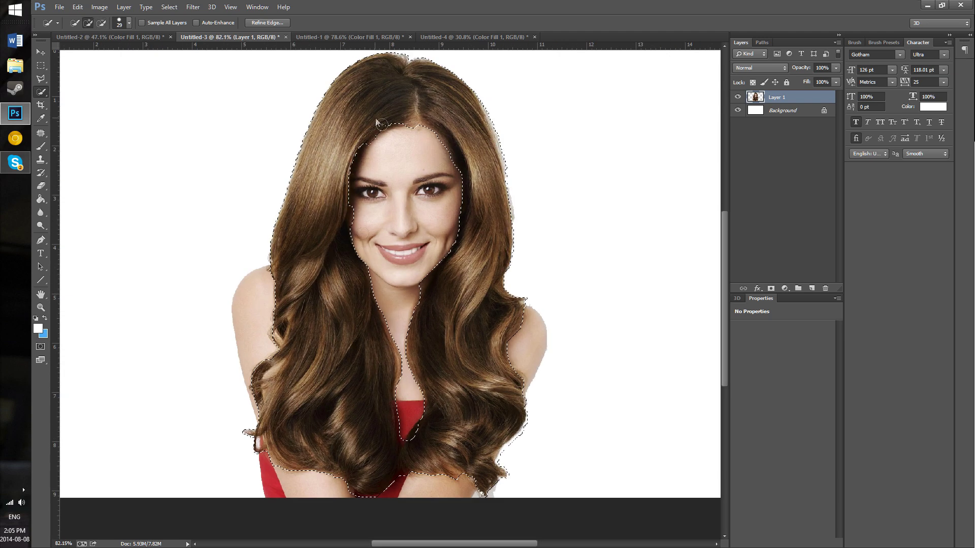
key("alt")
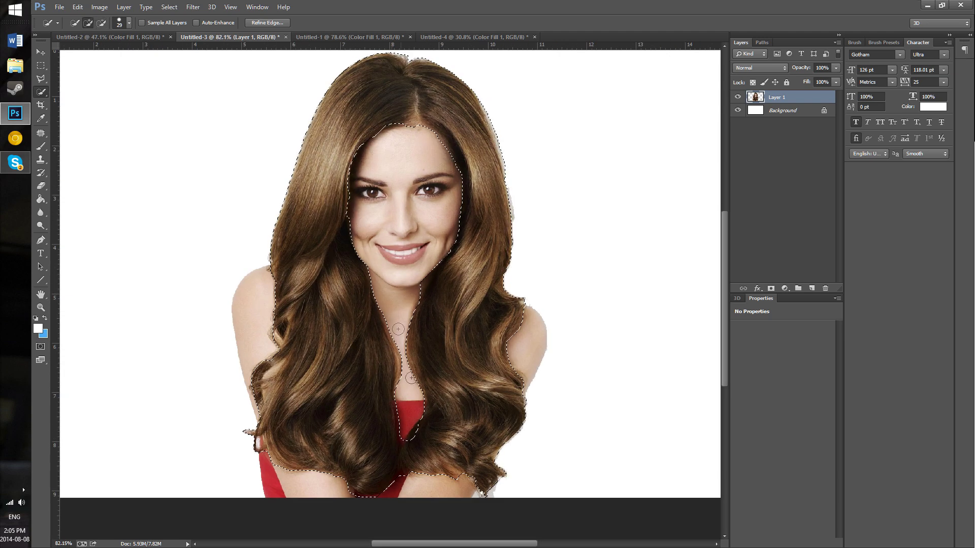
scroll(350, 372, "down", 2)
scroll(351, 372, "up", 2)
scroll(351, 371, "down", 1)
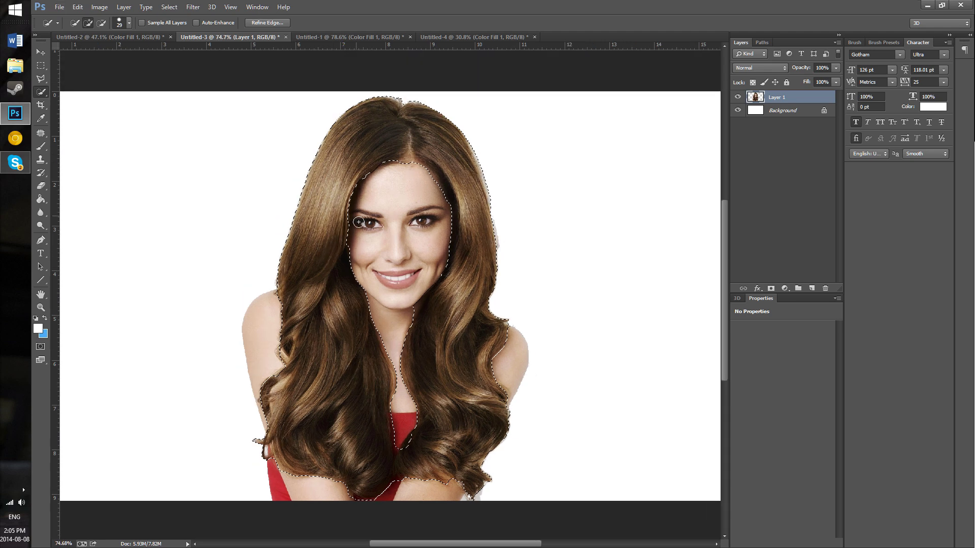
right_click(333, 220)
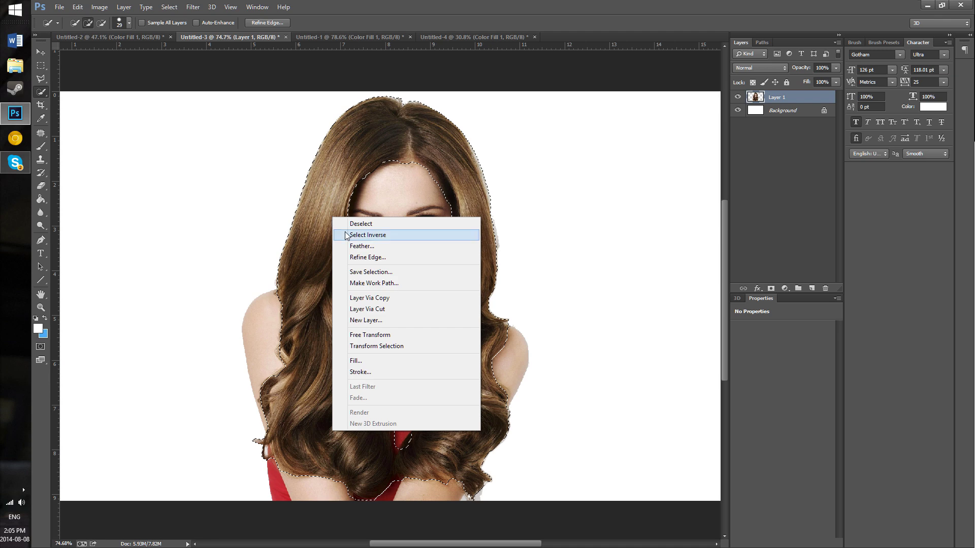
- In Refine Edge with Overlay view, apply Smart Radius 7.5 px, Smooth 25, Feather 1.7 px, Contrast 36%
left_click(368, 257)
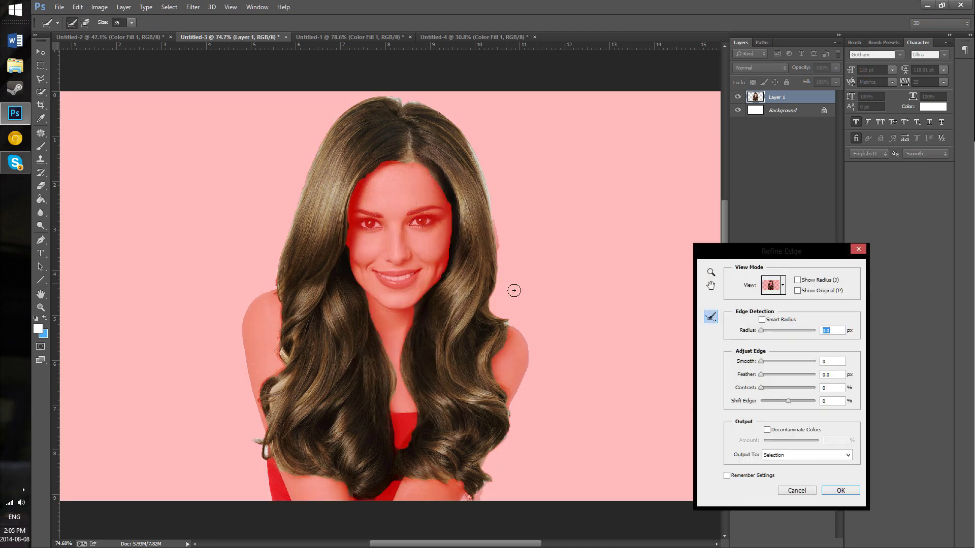
left_click(779, 282)
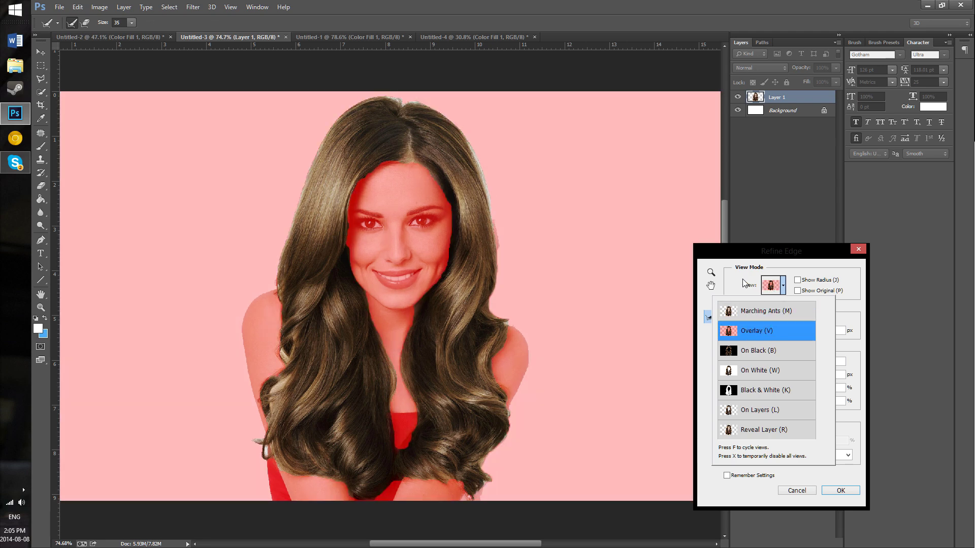
left_click(752, 333)
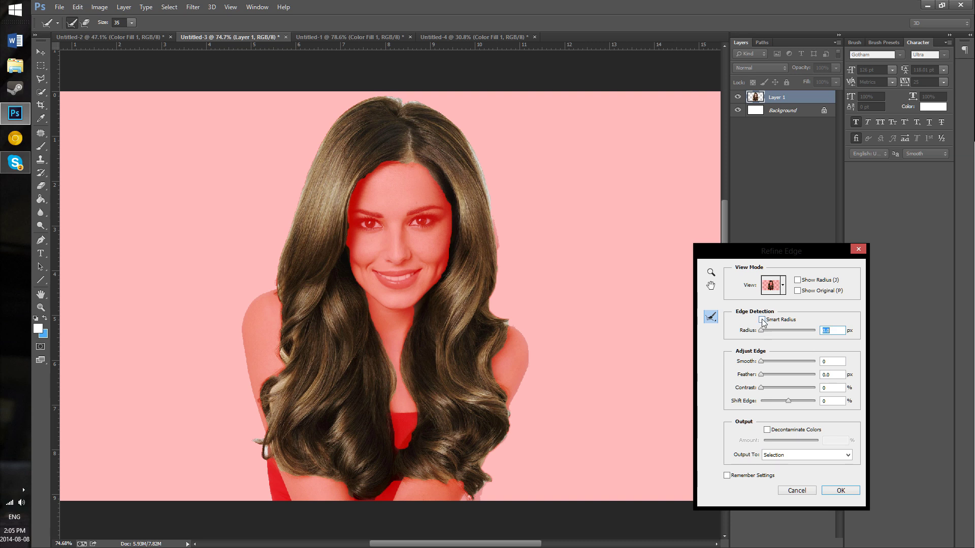
left_click(762, 320)
left_click_drag(763, 330, 778, 332)
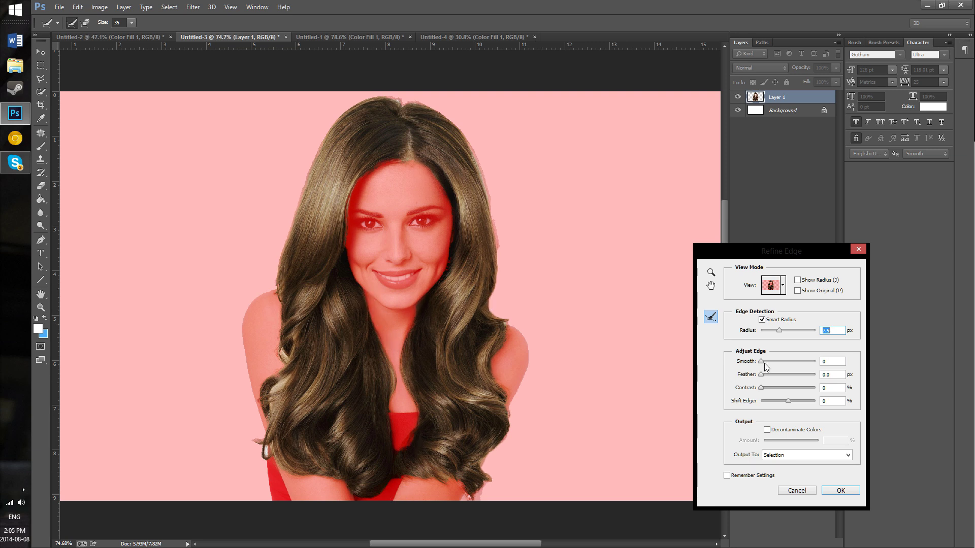
mouse_move(765, 363)
left_mouse_down()
mouse_move(793, 362)
mouse_move(775, 366)
left_mouse_up()
left_click_drag(763, 378, 780, 388)
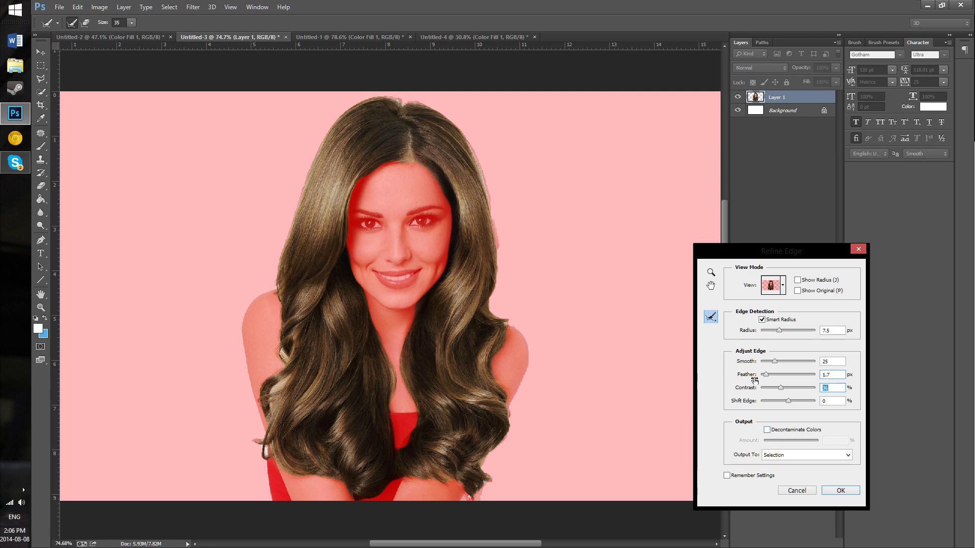
left_click(839, 491)
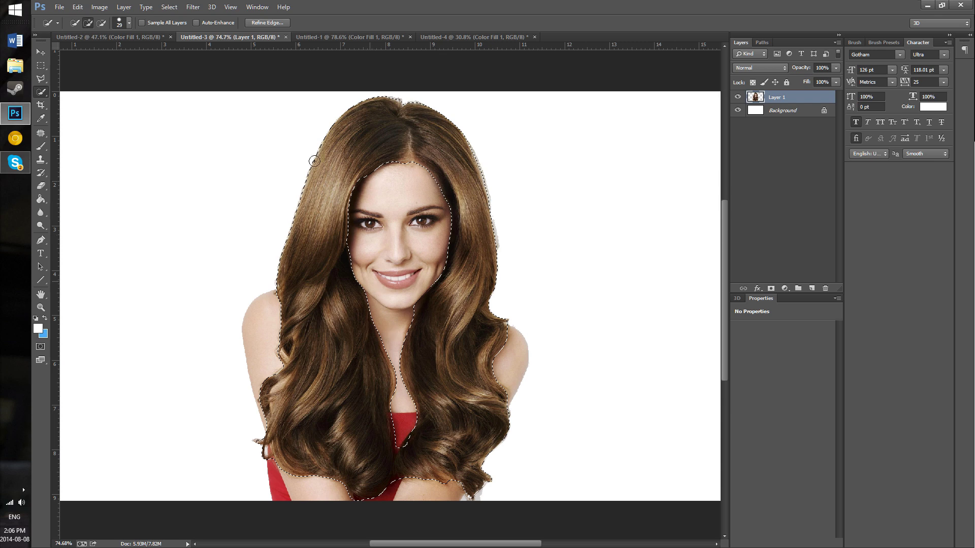
- Add a Solid Color fill layer named Color Fill 1 with Soft Light blending
left_click(117, 7)
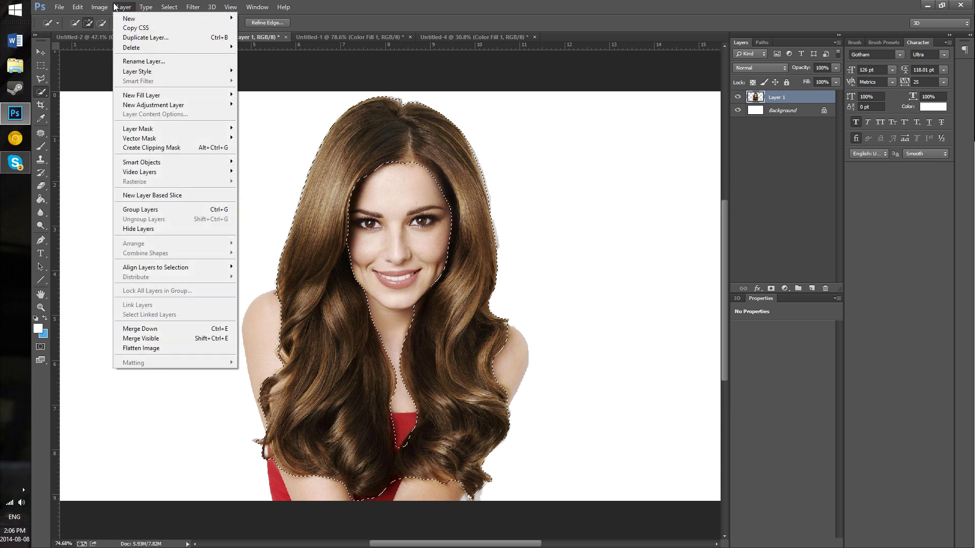
mouse_move(146, 99)
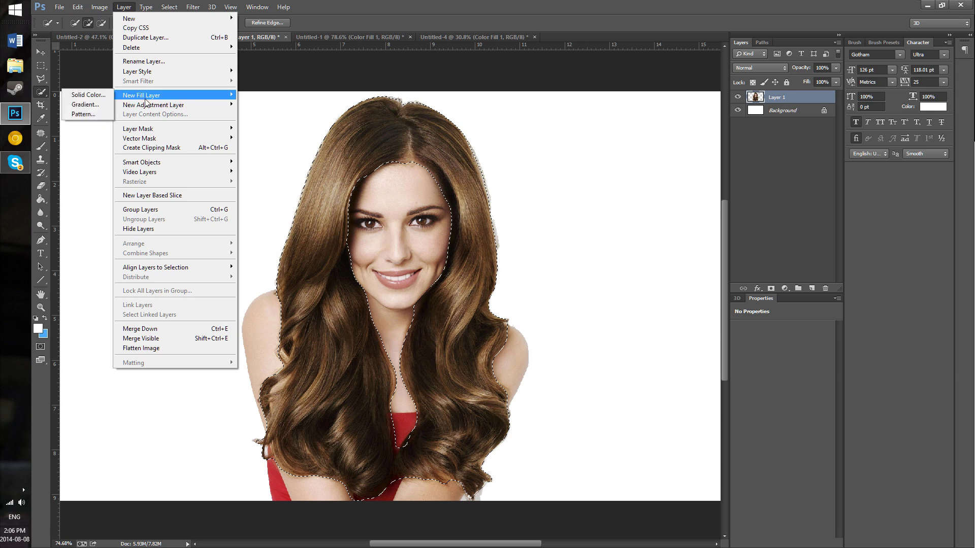
left_click(86, 95)
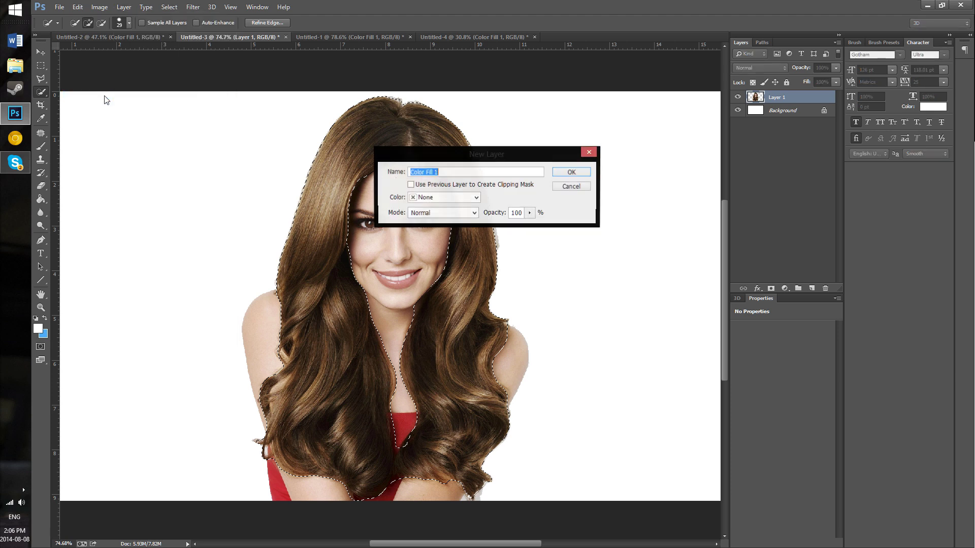
left_click_drag(459, 178, 538, 202)
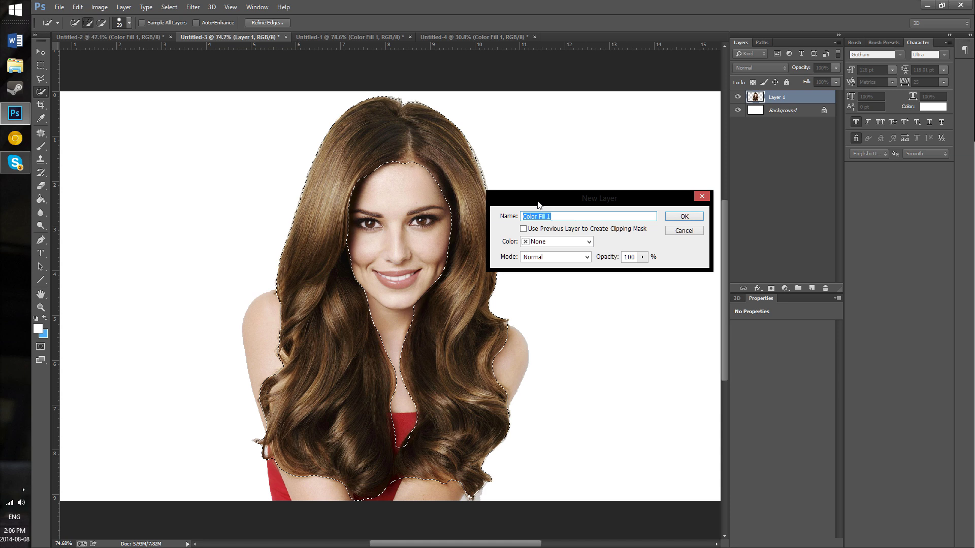
left_click(587, 257)
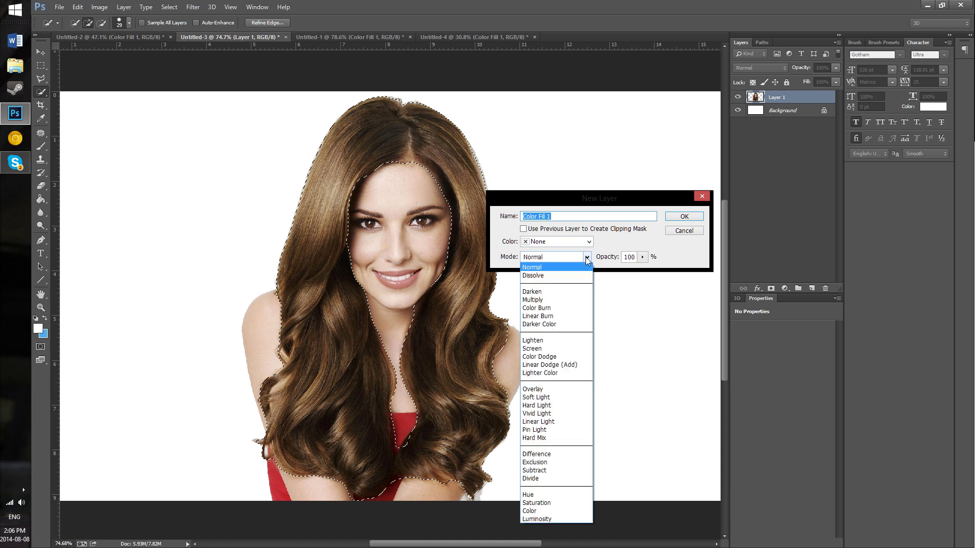
left_click(548, 401)
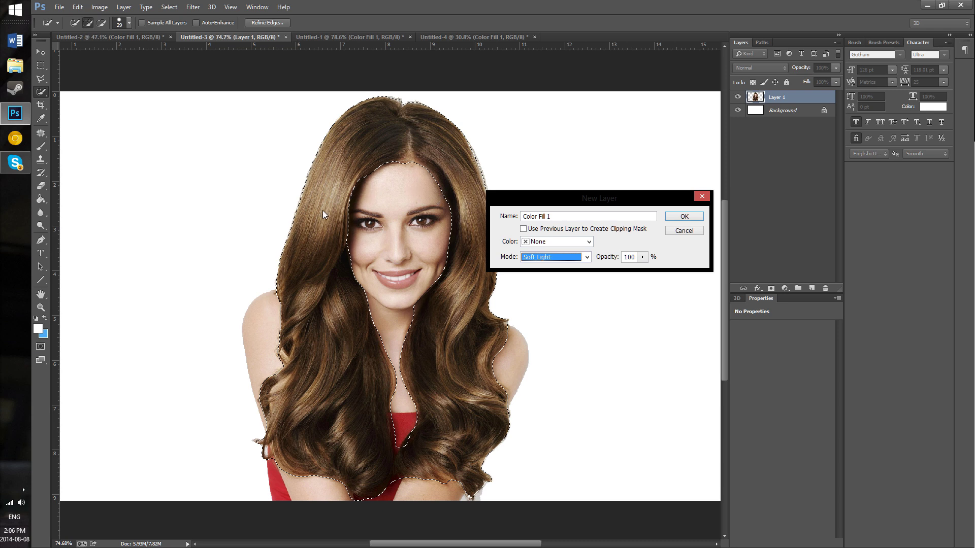
left_click(685, 217)
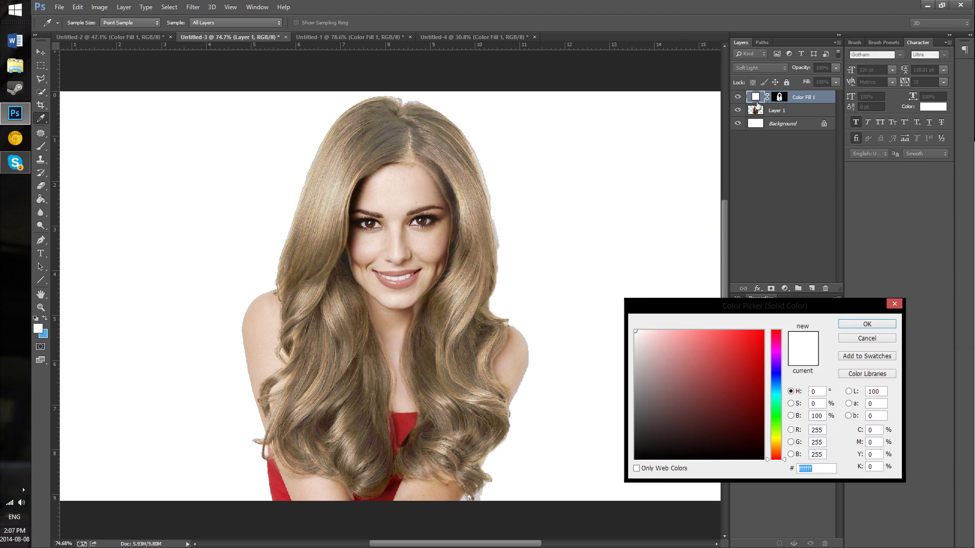
- Preview red, purple, green, blue and olive hair tints, ending on warm brown 87641f
left_click_drag(739, 301, 693, 283)
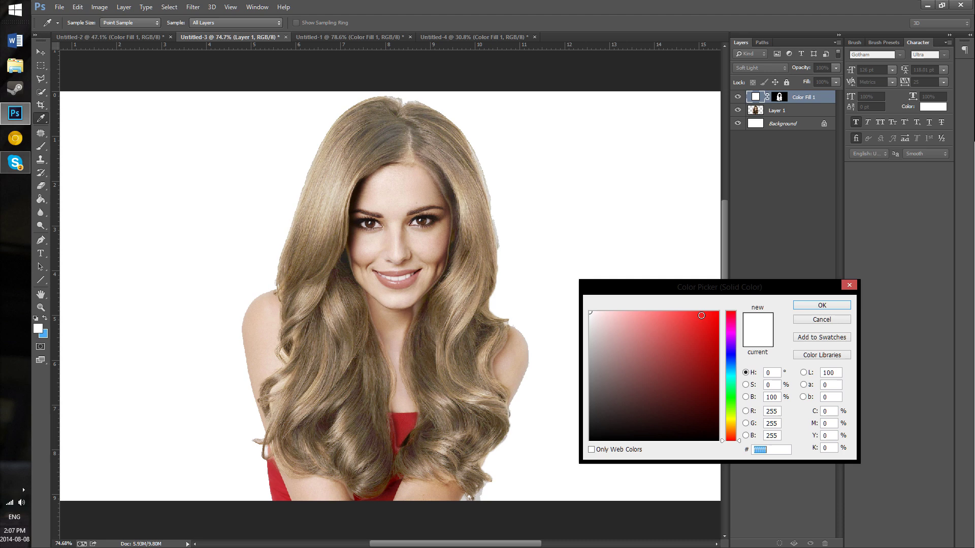
left_click(708, 314)
mouse_move(711, 318)
left_mouse_down()
mouse_move(718, 316)
mouse_move(707, 387)
mouse_move(718, 370)
left_mouse_up()
left_click(731, 340)
left_click_drag(733, 331, 737, 415)
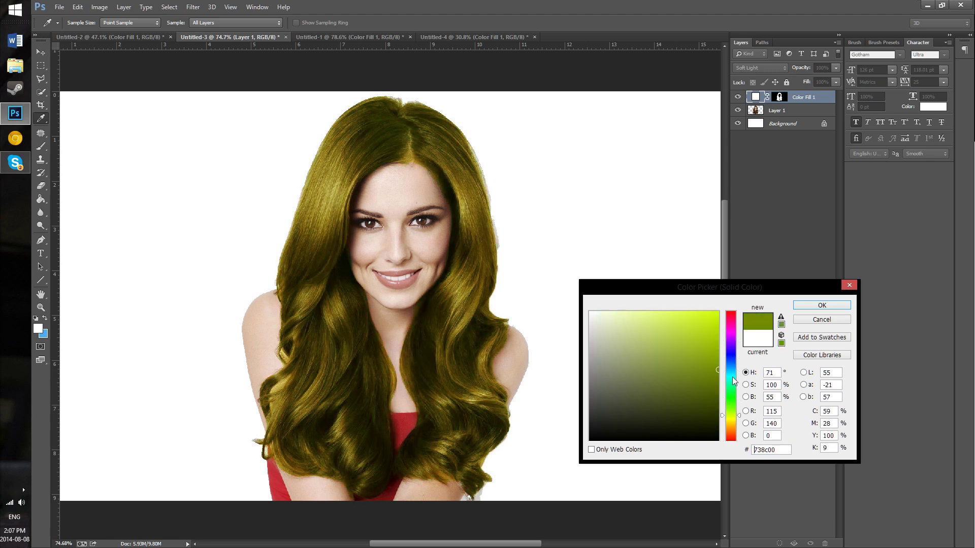
mouse_move(733, 377)
left_mouse_down()
mouse_move(736, 364)
mouse_move(685, 371)
left_mouse_up()
left_click(686, 352)
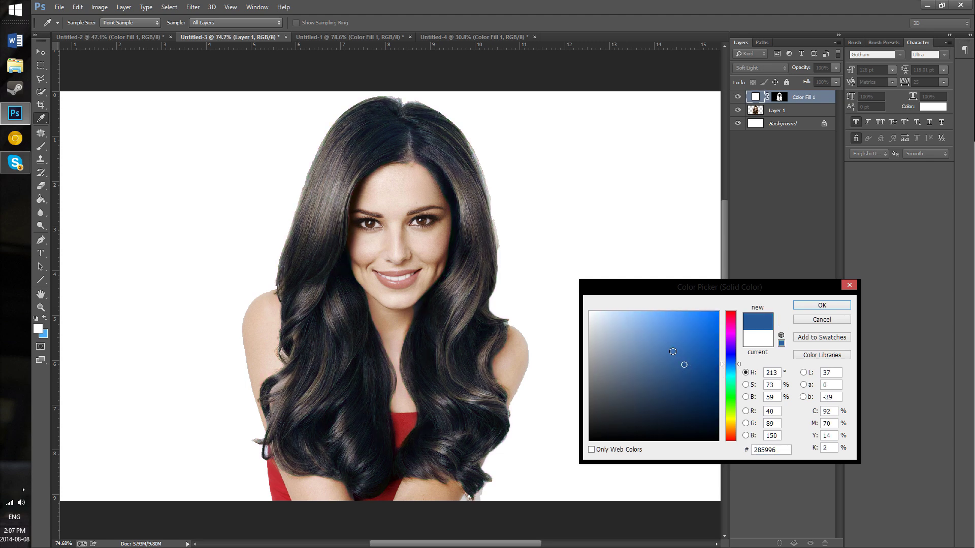
left_click(673, 352)
left_click(734, 422)
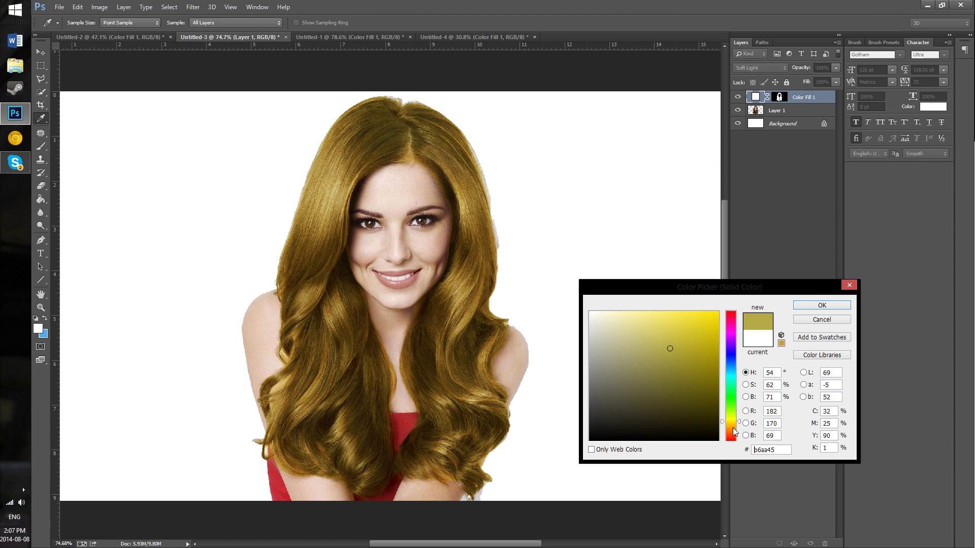
left_click(733, 427)
left_click(688, 372)
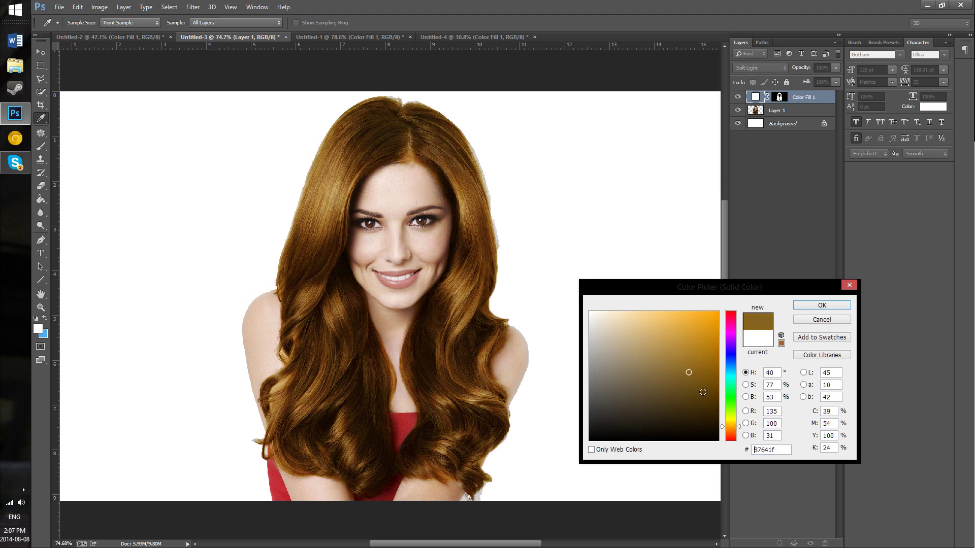
- Accept the brown 87641f fill and toggle Layer 1's visibility off and on to compare
left_click(813, 305)
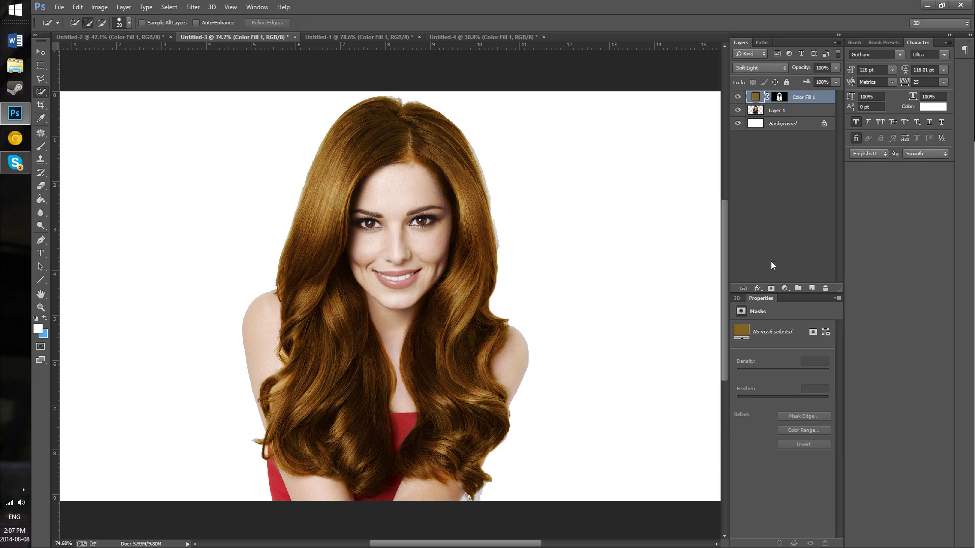
left_click(745, 142)
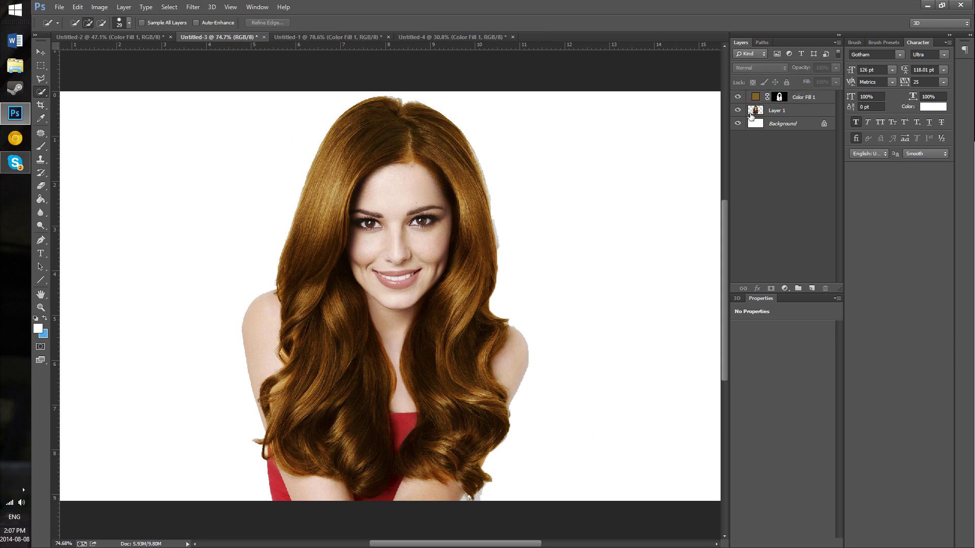
left_click(803, 100)
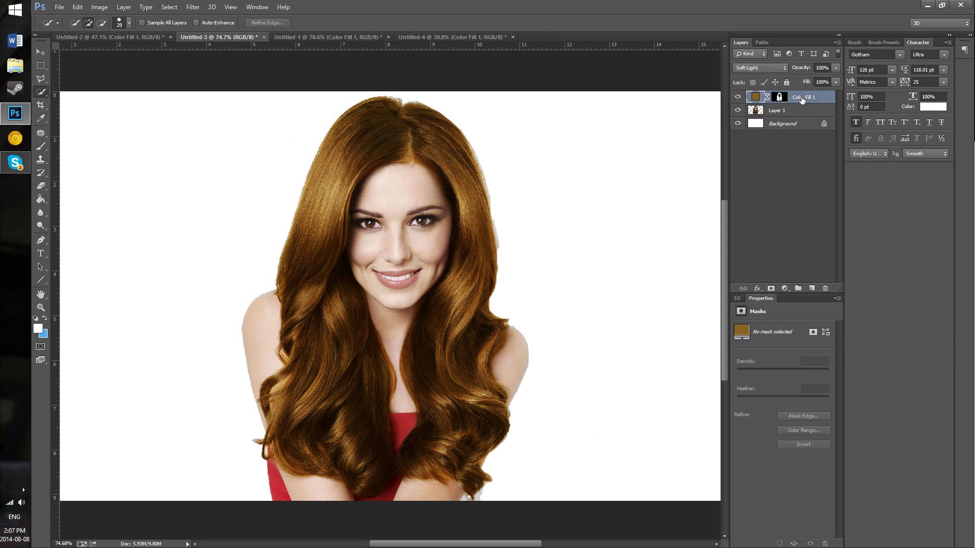
left_click(767, 116)
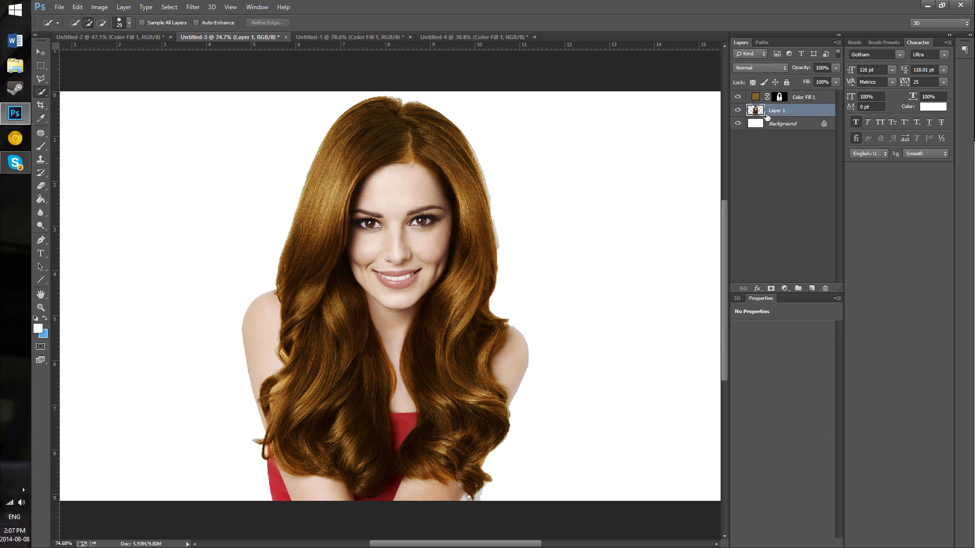
left_click(738, 110)
left_click(738, 111)
- Reopen Color Fill 1's colour and change it to green 3d871f
left_click(760, 102)
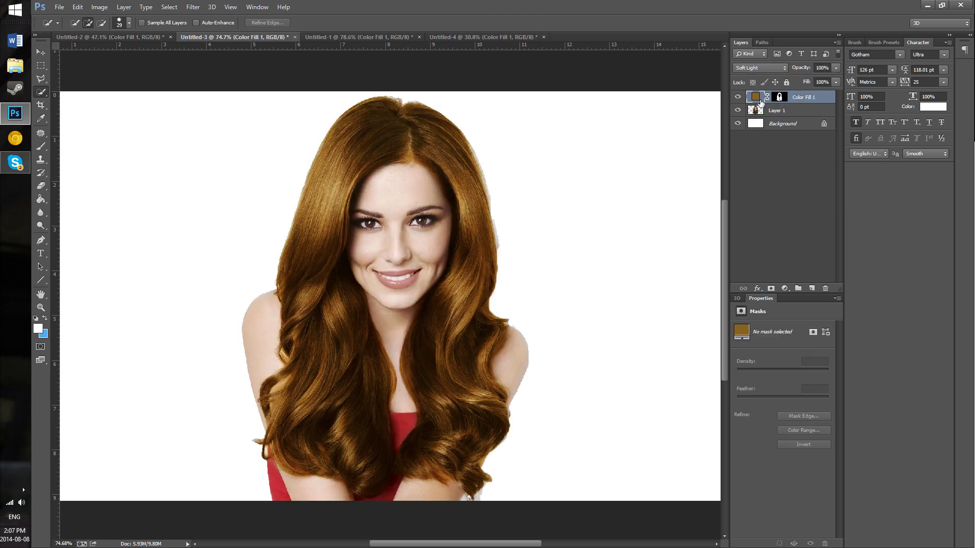
double_click(756, 96)
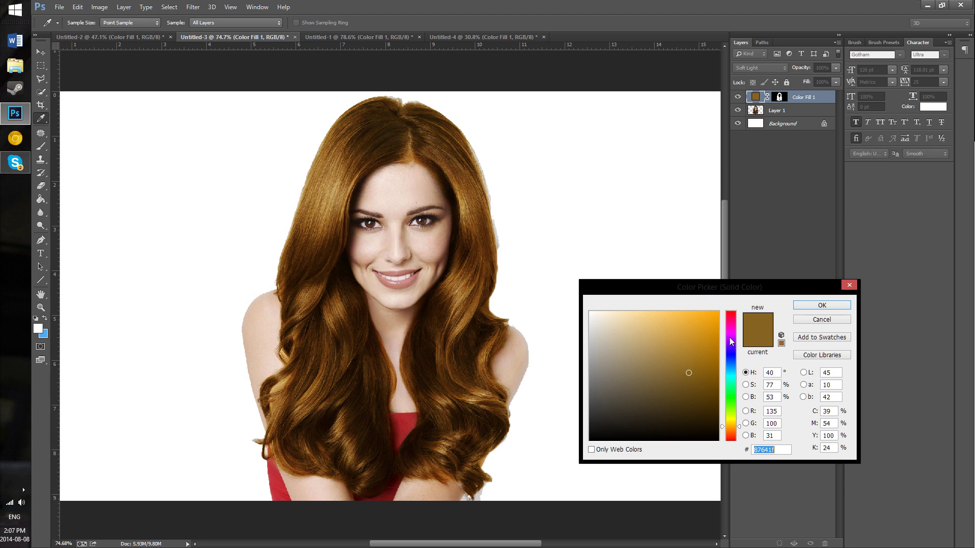
left_click_drag(730, 334, 730, 412)
left_click(732, 405)
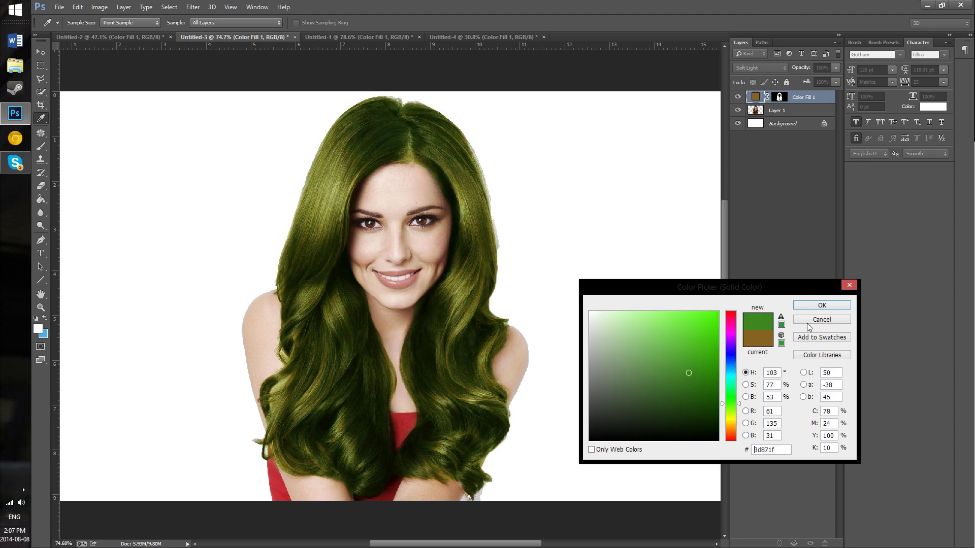
key("w")
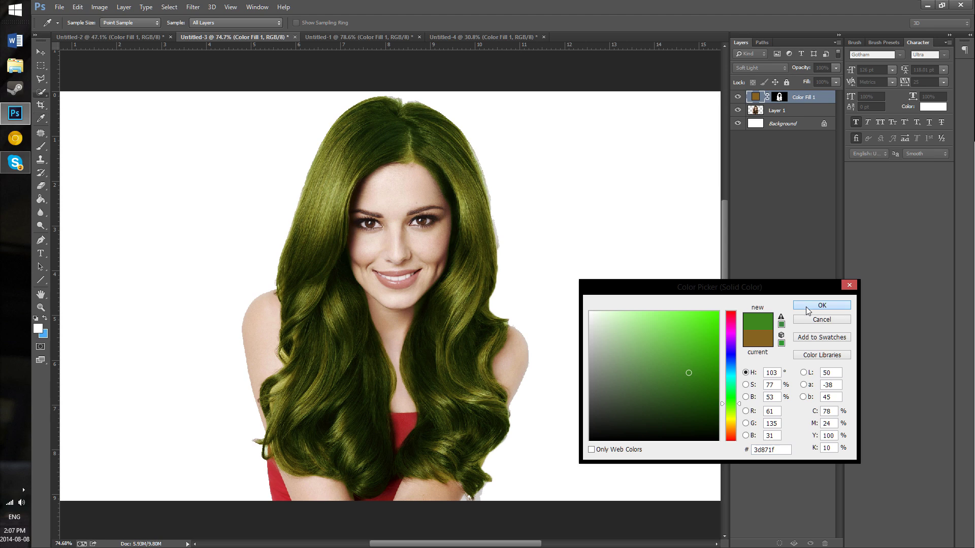
left_click(808, 307)
- Show the Untitled-1 pink-hair example, zooming in and back out
left_click(370, 40)
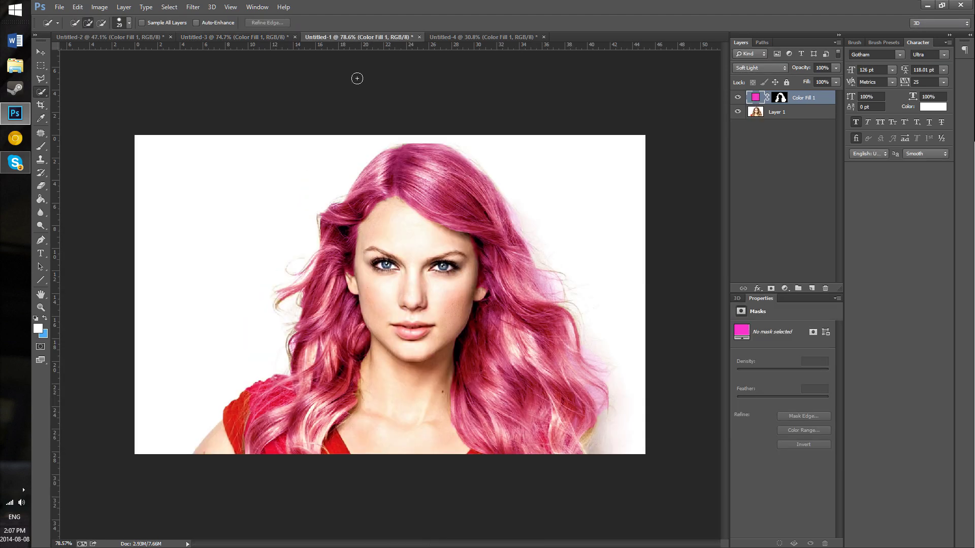
scroll(229, 374, "up", 3)
scroll(204, 427, "up", 3)
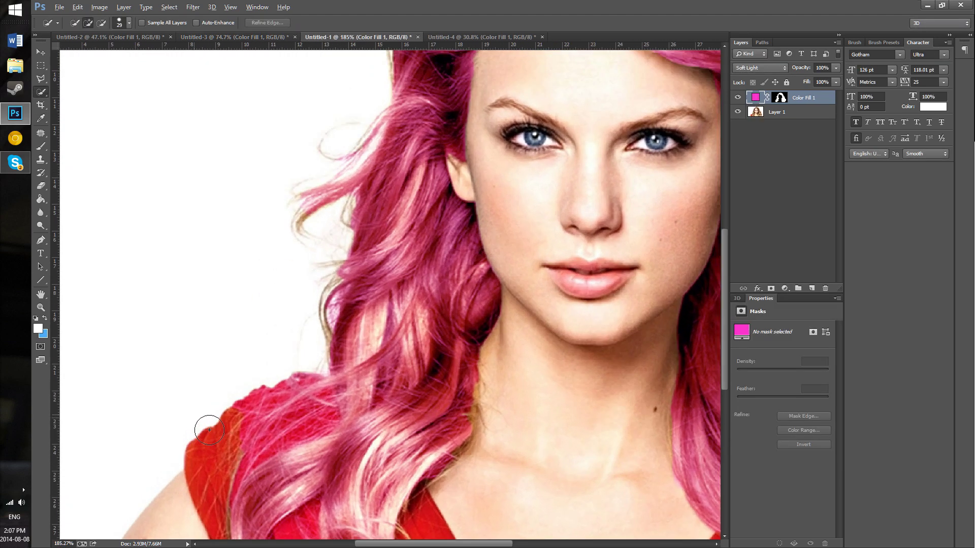
scroll(204, 427, "down", 1)
scroll(311, 448, "down", 3)
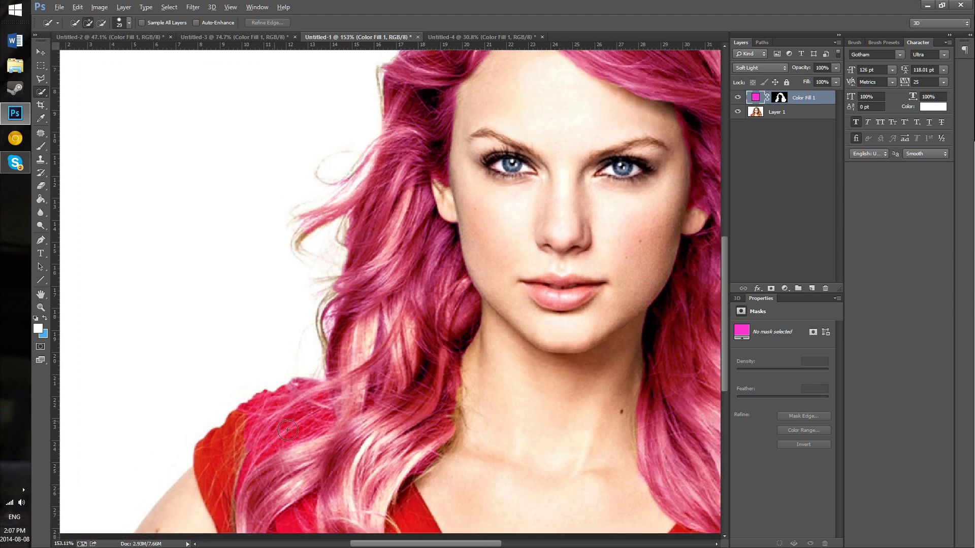
key("alt")
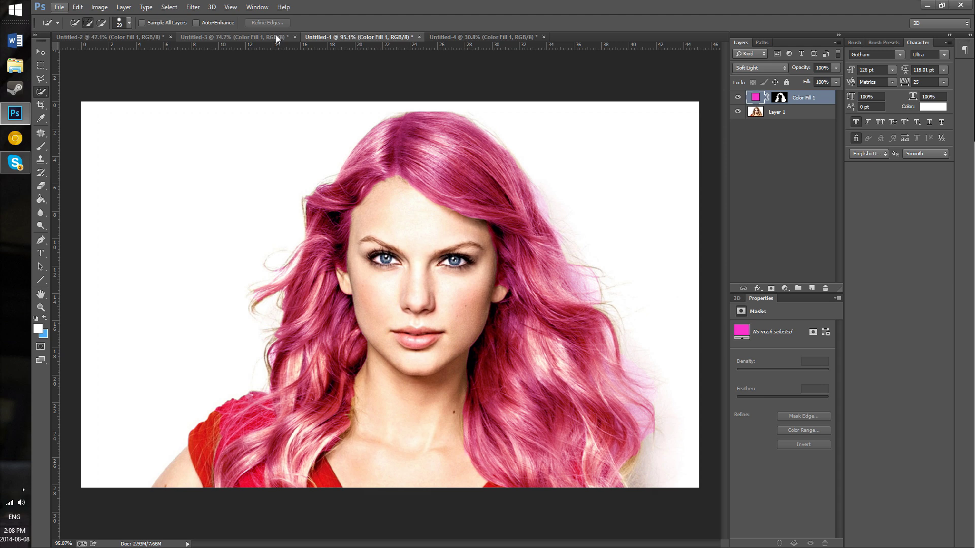
scroll(284, 249, "down", 3, "alt")
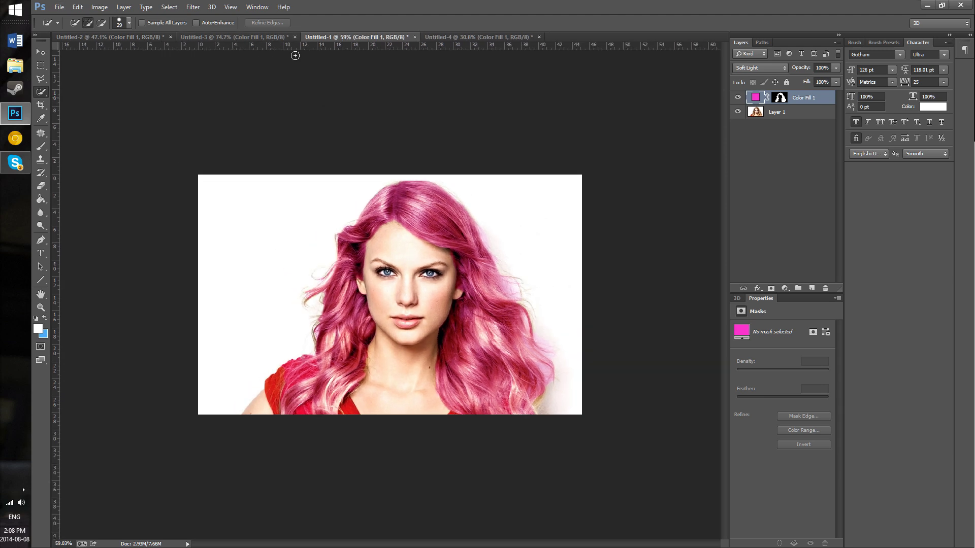
- Return to Untitled-3 and zoom out to view the green-tinted hair
left_click(268, 38)
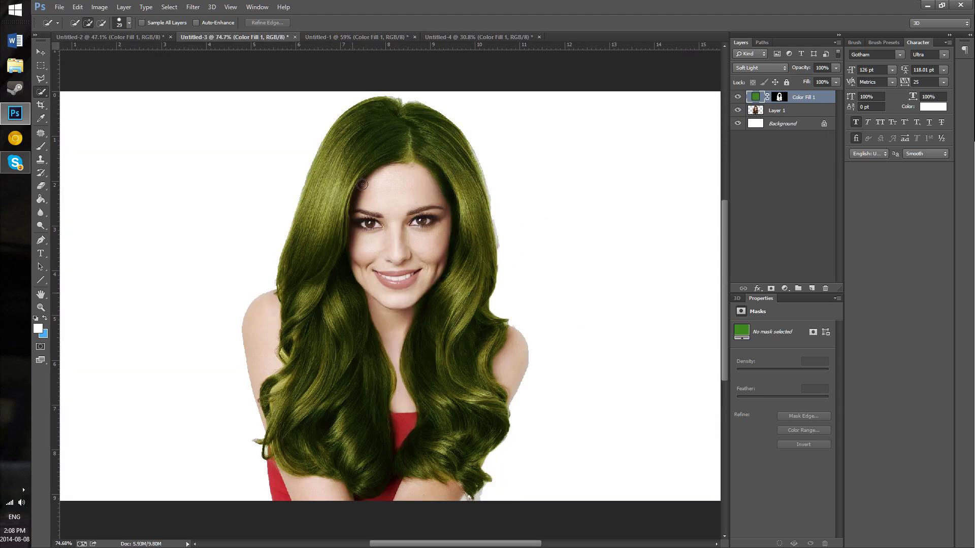
scroll(427, 320, "down", 2, "alt")
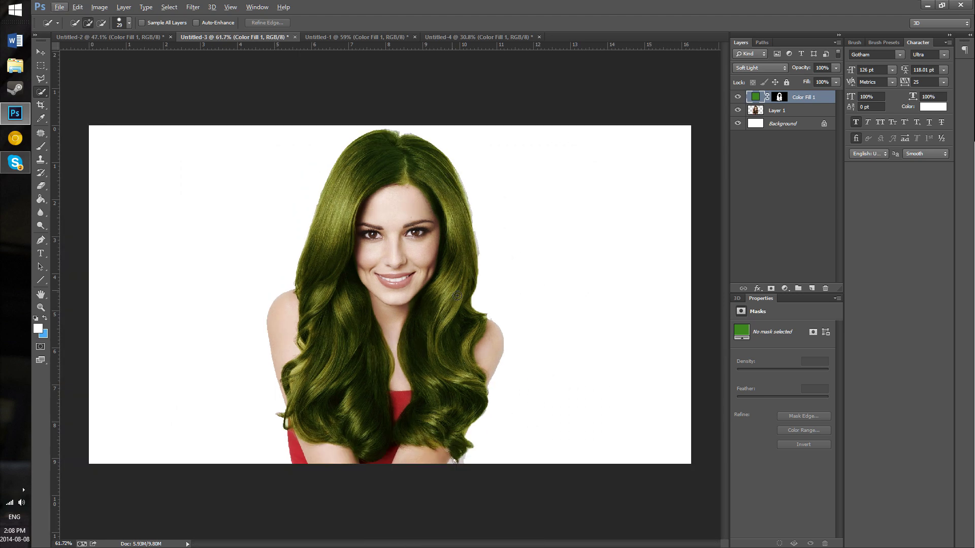
scroll(457, 296, "down", 2, "alt")
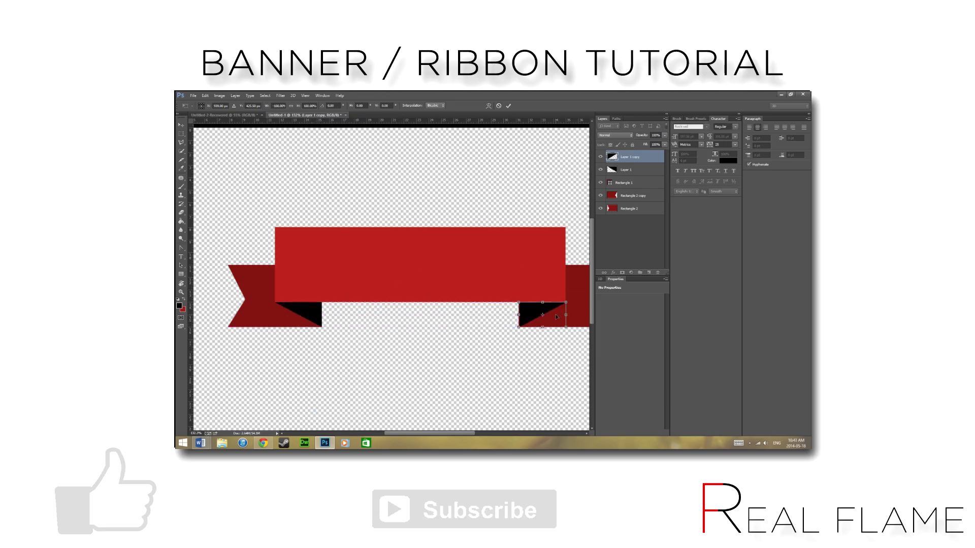
key("Return")
key("ctrl+0")
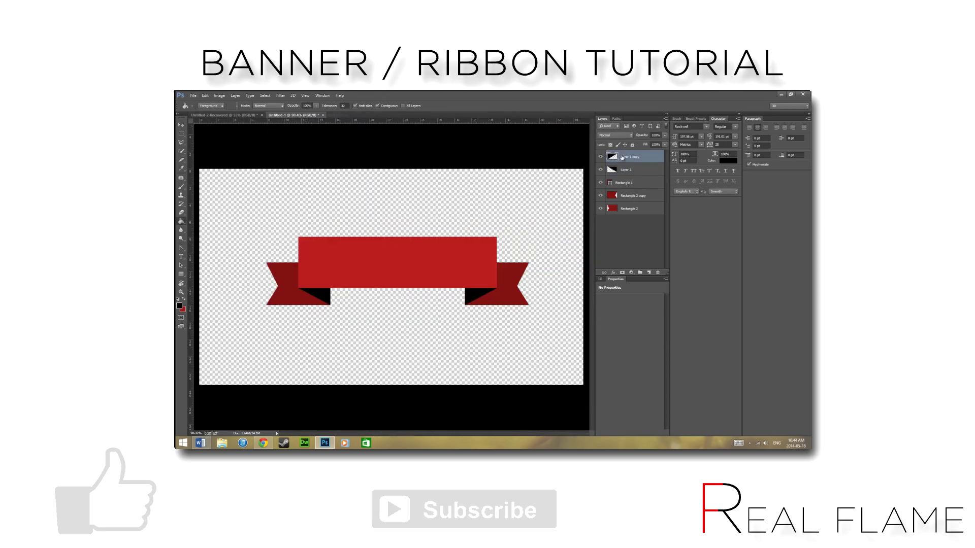
left_click(626, 170, "shift")
right_click(635, 170)
left_click(660, 339)
left_click(664, 135)
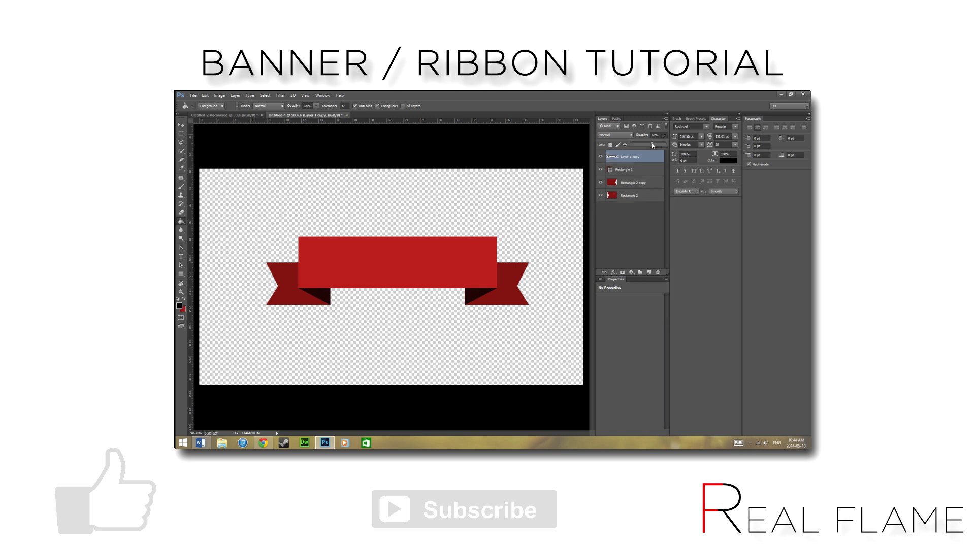